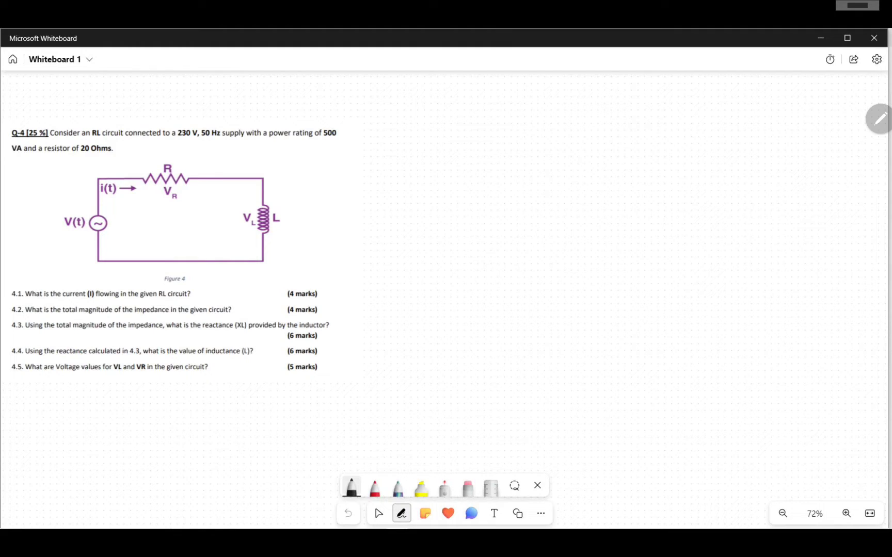
Draw a red right-angled power triangle to the right of the RL-circuit question.
click(375, 488)
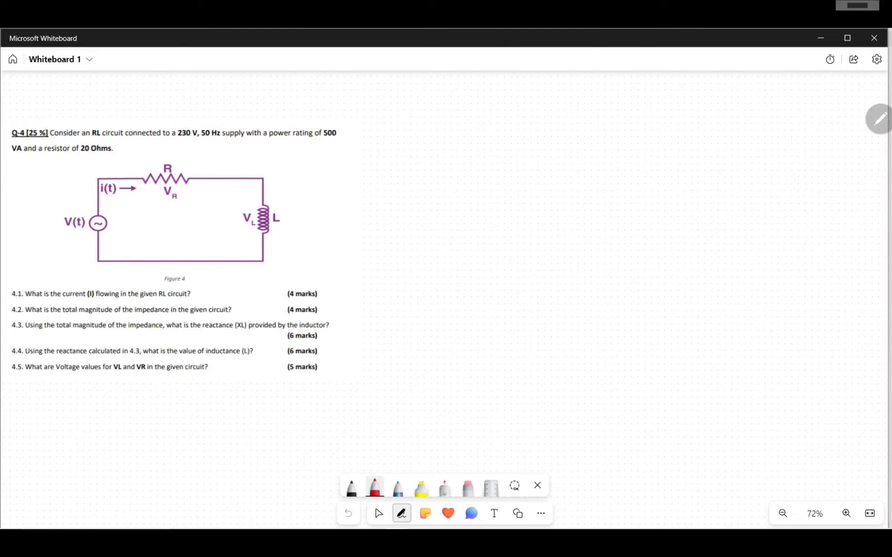
key(alt)
mouse_move(373, 185)
mouse_down()
mouse_move(467, 110)
mouse_move(465, 169)
mouse_move(375, 184)
mouse_up()
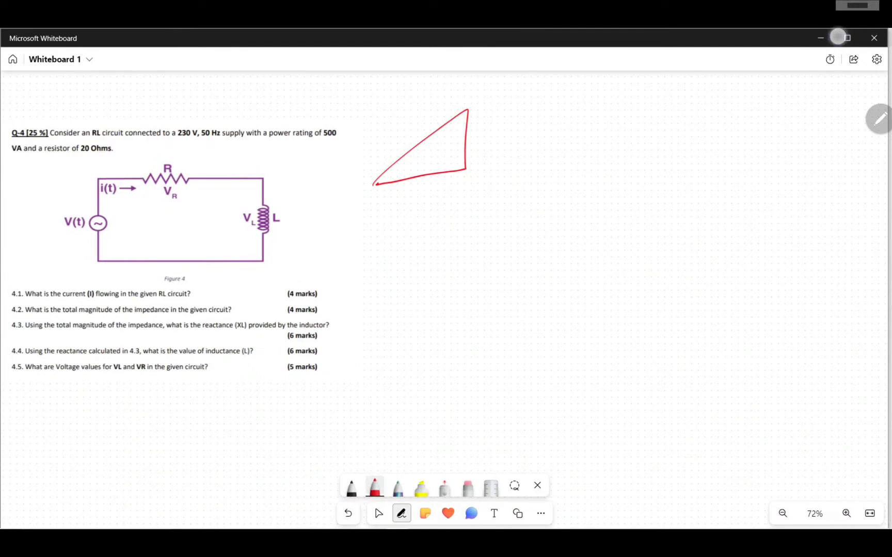
Label the triangle's sides VA, VAR and W in black ink.
click(351, 488)
mouse_move(400, 126)
mouse_down()
mouse_move(426, 119)
mouse_move(514, 147)
mouse_up()
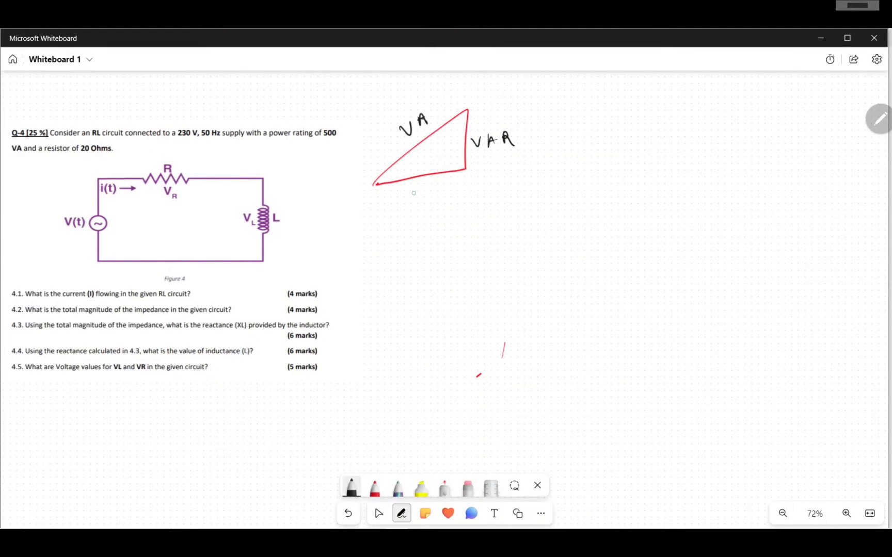
drag(411, 188, 422, 189)
Write a circled 1. and the formula P = V I below the triangle.
mouse_move(379, 237)
mouse_down()
mouse_move(379, 252)
mouse_move(396, 242)
mouse_move(384, 231)
mouse_up()
click(384, 248)
mouse_move(449, 236)
mouse_down()
mouse_move(447, 255)
mouse_move(477, 235)
mouse_up()
drag(467, 241, 531, 227)
drag(525, 228, 532, 242)
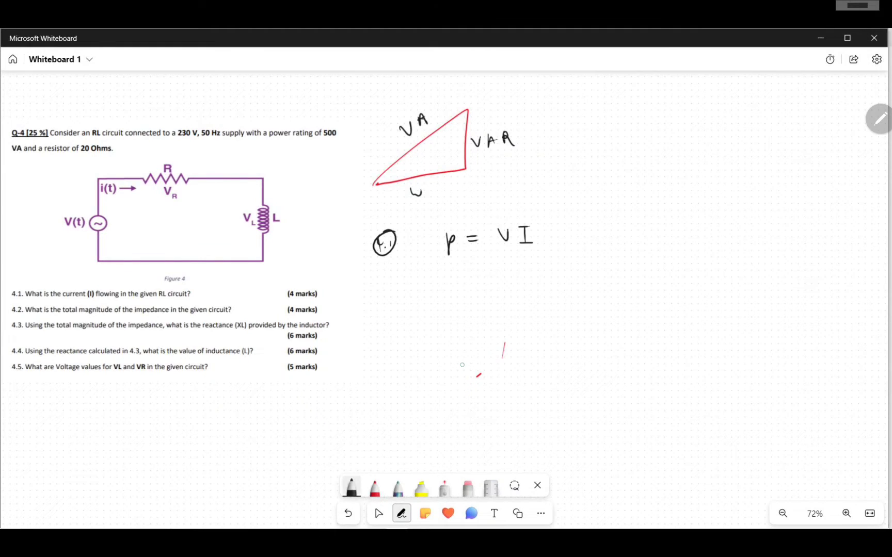
Erase the P and write S so the formula reads S = V I.
key(alt)
key(e)
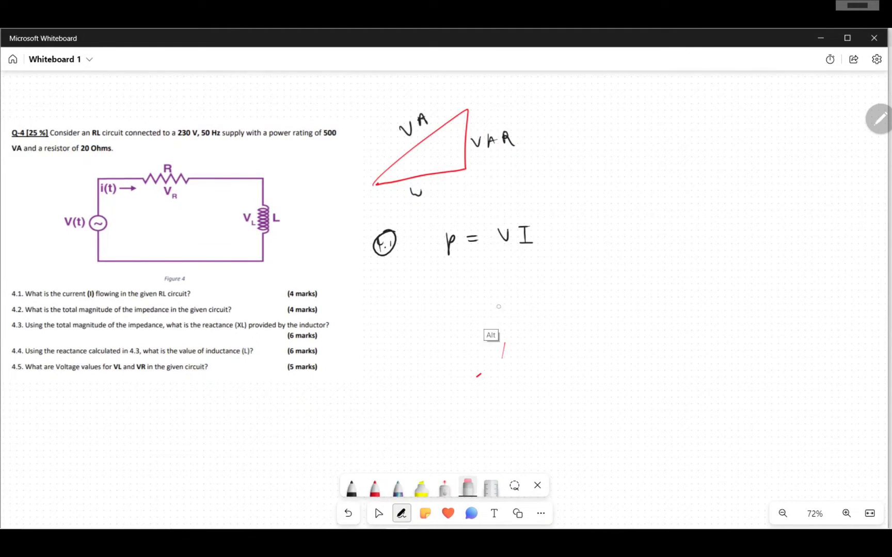
drag(448, 263, 448, 237)
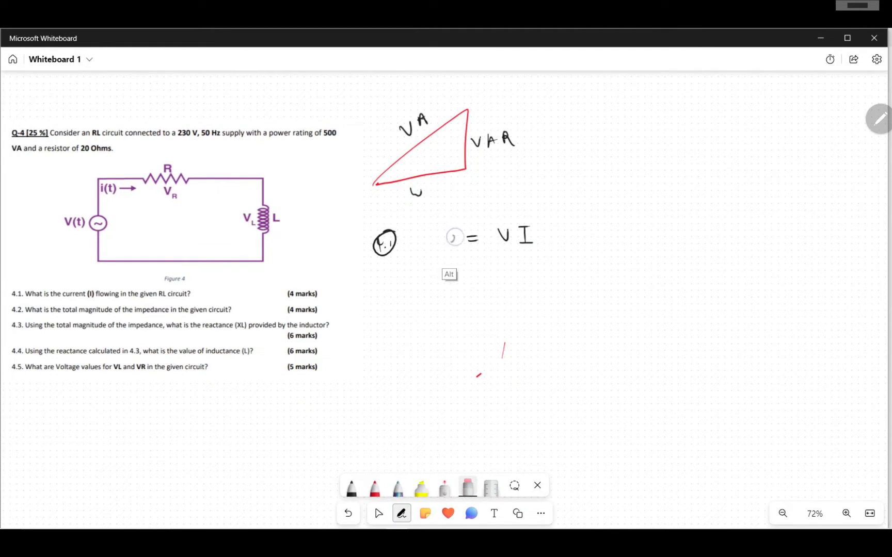
key(alt)
key(p)
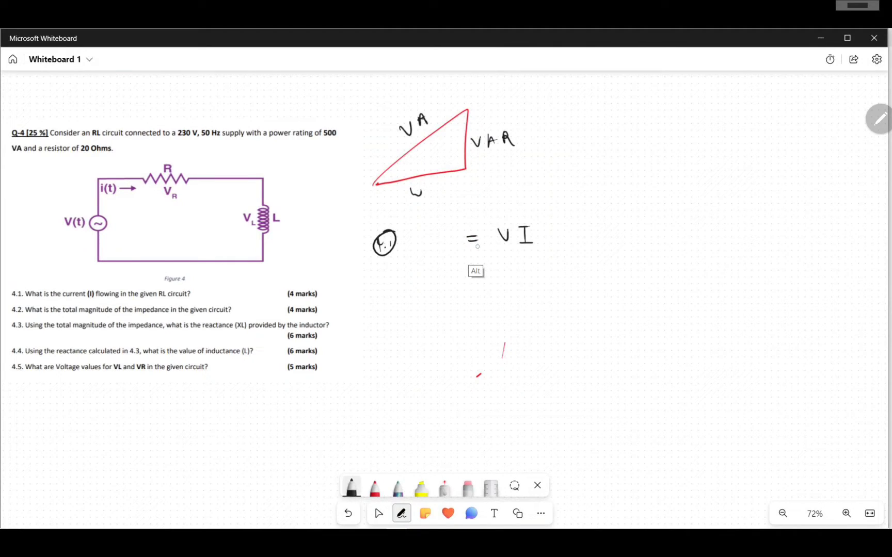
drag(447, 230, 442, 248)
Write the substituted line 500 = (230) I beneath S = V I.
mouse_move(474, 261)
mouse_down()
mouse_move(522, 269)
mouse_move(540, 257)
mouse_move(551, 269)
mouse_up()
click(540, 260)
drag(500, 254, 497, 277)
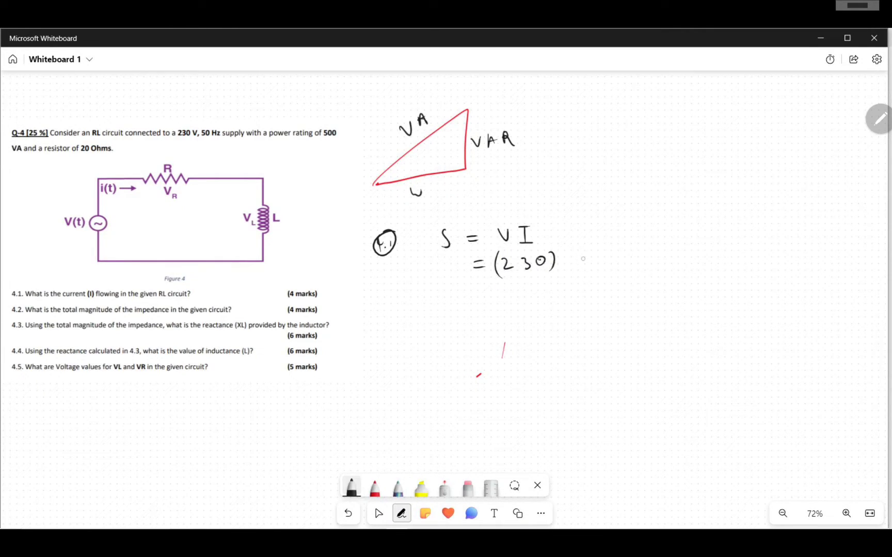
mouse_move(568, 252)
mouse_down()
mouse_move(583, 252)
mouse_move(576, 270)
mouse_move(586, 267)
mouse_up()
mouse_move(439, 263)
mouse_down()
mouse_move(431, 275)
mouse_move(452, 270)
mouse_up()
click(378, 514)
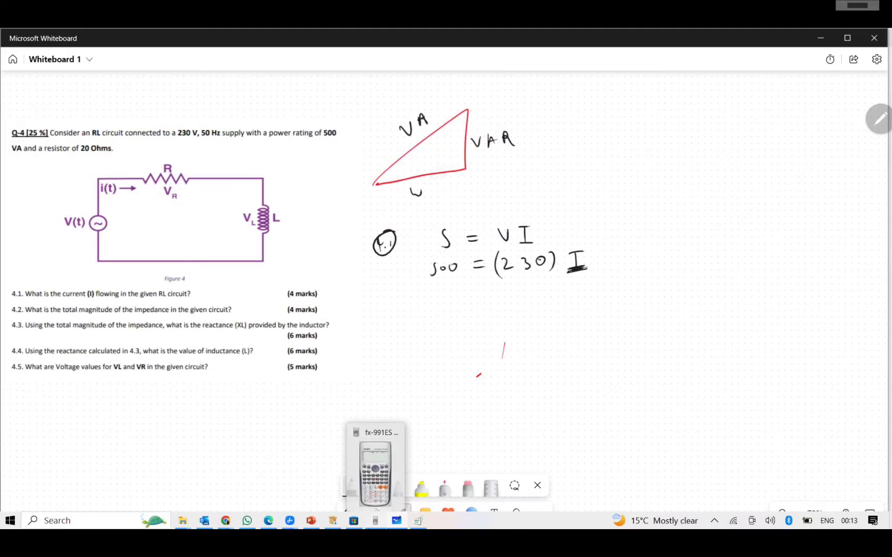
Bring up the fx-991ES emulator, begin a 230 fraction, then clear it.
click(375, 521)
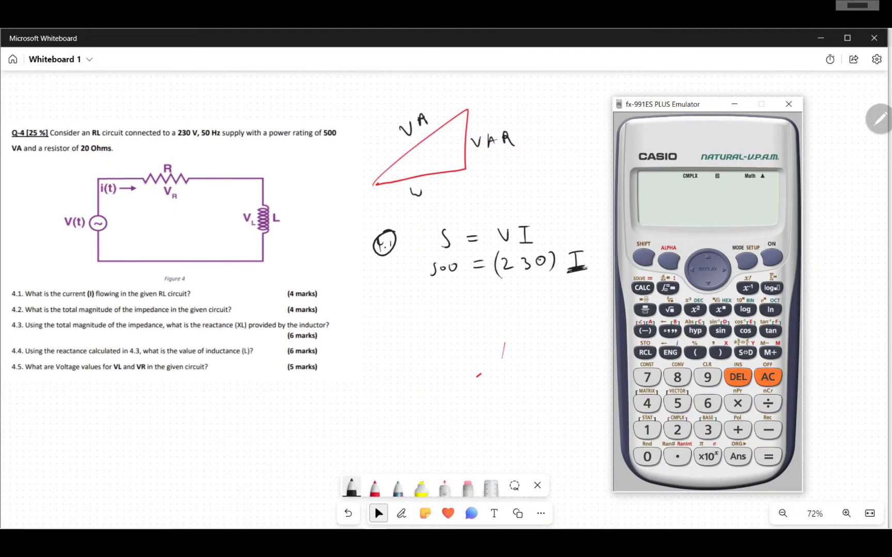
click(644, 309)
click(677, 430)
click(707, 430)
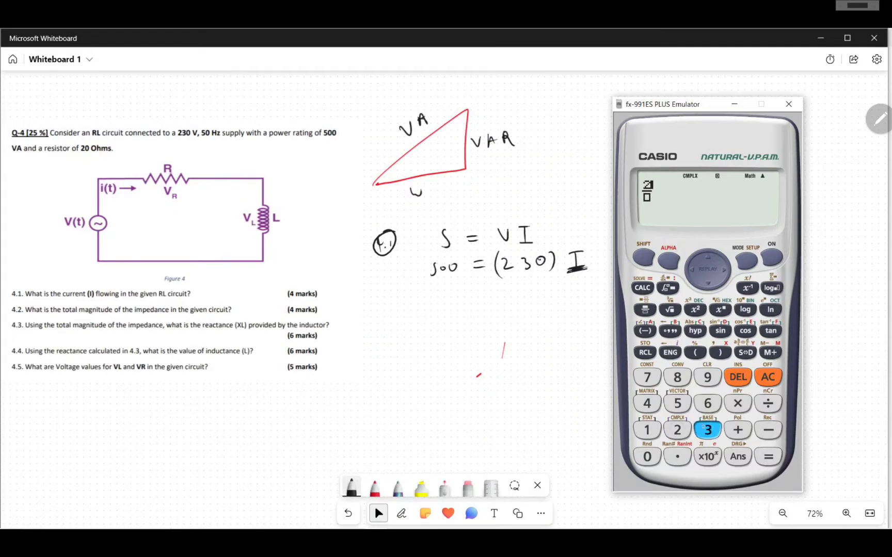
click(646, 457)
key(Down)
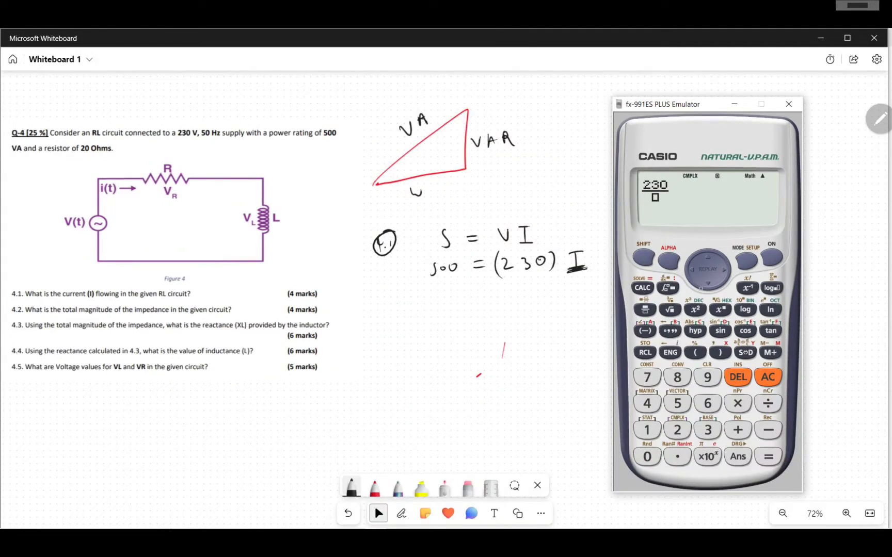
click(767, 378)
Compute the fraction 500/230 and convert the result to the decimal 2.173913043.
click(645, 310)
click(677, 404)
click(646, 456)
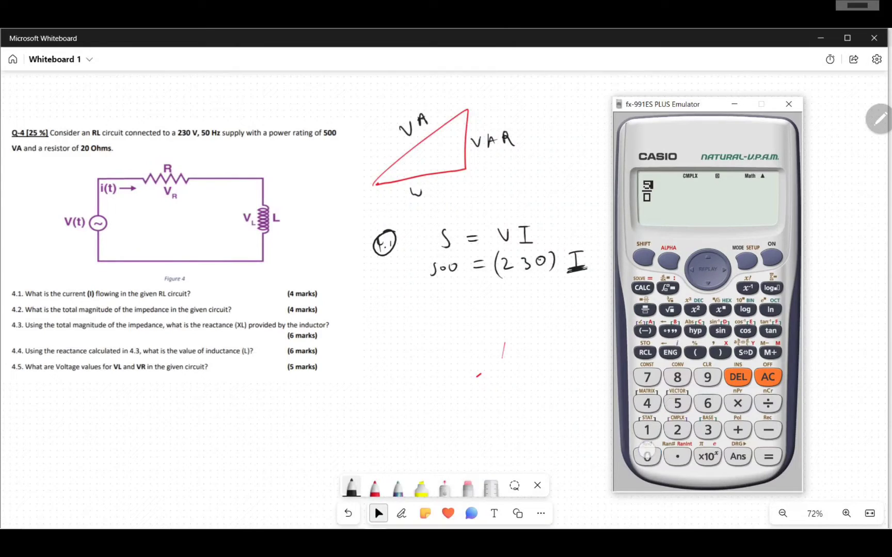
click(646, 456)
click(707, 283)
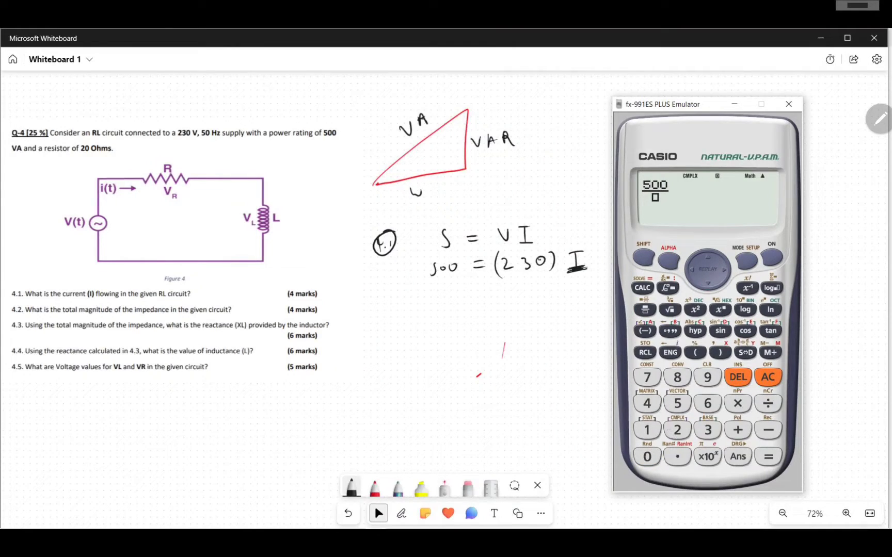
click(677, 430)
click(708, 430)
click(647, 456)
click(768, 456)
click(745, 352)
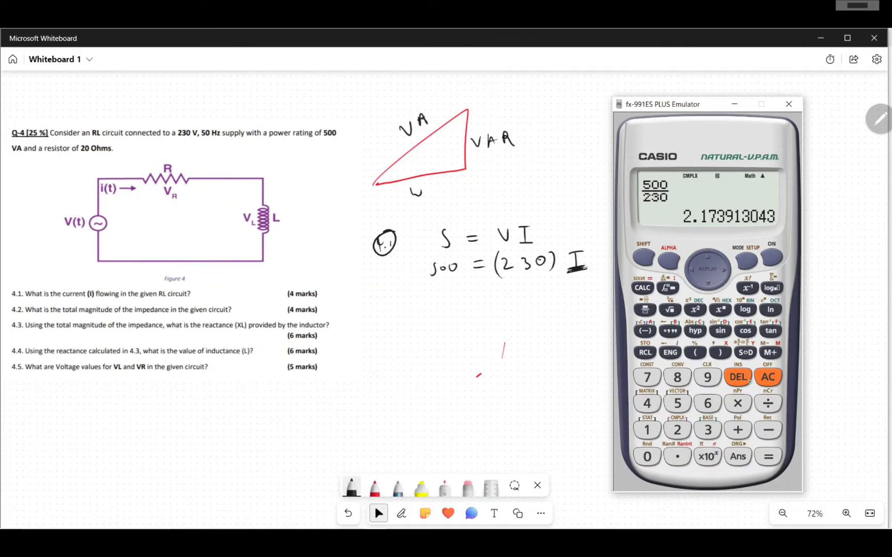
click(644, 261)
click(645, 352)
Write the current result I = 2,17 A and underline it with an arrow.
click(400, 513)
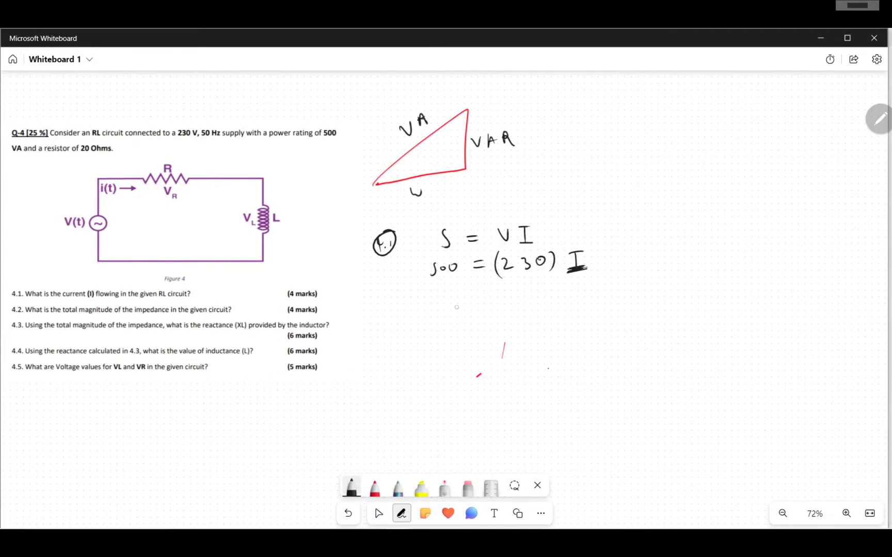
mouse_move(448, 298)
mouse_down()
mouse_move(464, 296)
mouse_move(455, 309)
mouse_up()
mouse_move(449, 310)
mouse_down()
mouse_move(522, 296)
mouse_move(530, 304)
mouse_move(520, 309)
mouse_move(531, 293)
mouse_move(544, 305)
mouse_move(526, 297)
mouse_move(566, 304)
mouse_up()
drag(557, 299, 565, 300)
mouse_move(445, 320)
mouse_down()
mouse_move(584, 308)
mouse_move(572, 313)
mouse_up()
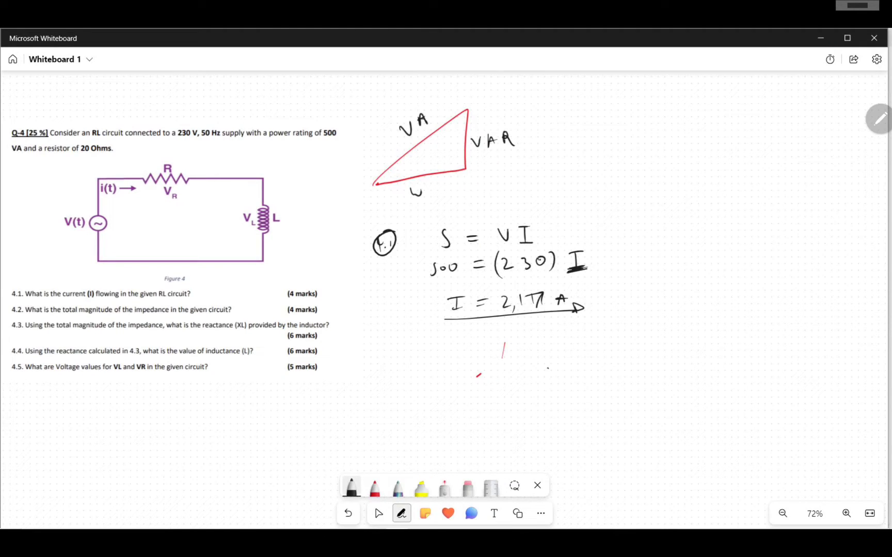
Draw a vertical divider after the 4.1 working and write a circled 4.2 label.
drag(599, 218, 600, 361)
mouse_move(628, 222)
mouse_down()
mouse_move(632, 236)
mouse_move(651, 236)
mouse_move(622, 229)
mouse_move(654, 220)
mouse_up()
click(639, 233)
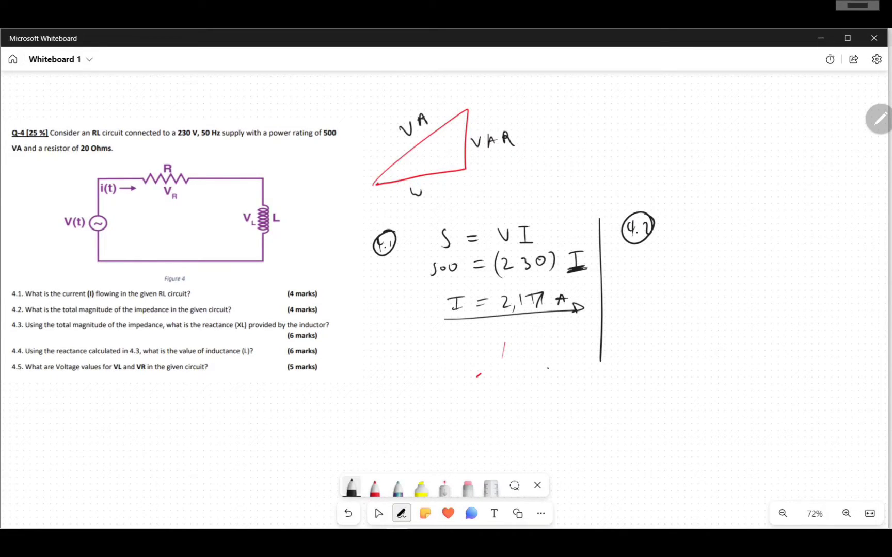
Write V = I R under 4.2, ticking V and I as known and marking R with a ?
click(375, 488)
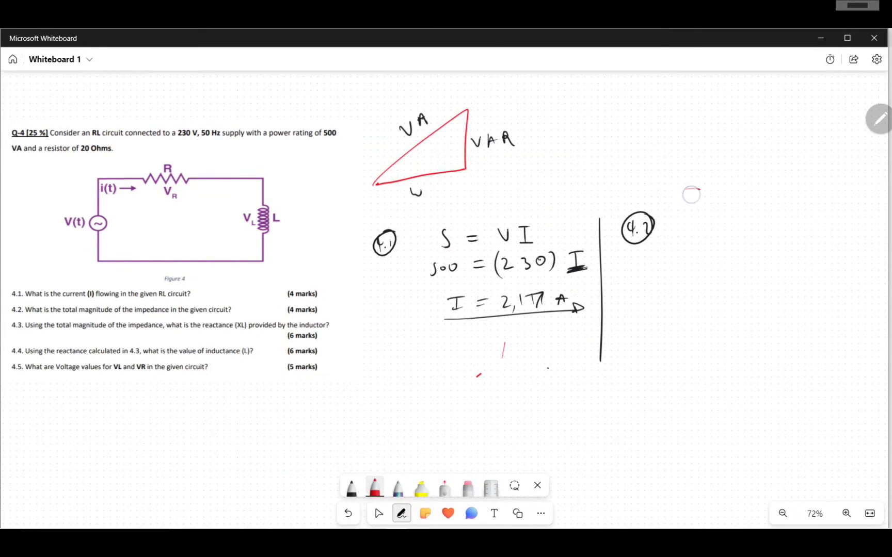
drag(687, 189, 699, 201)
drag(694, 195, 689, 200)
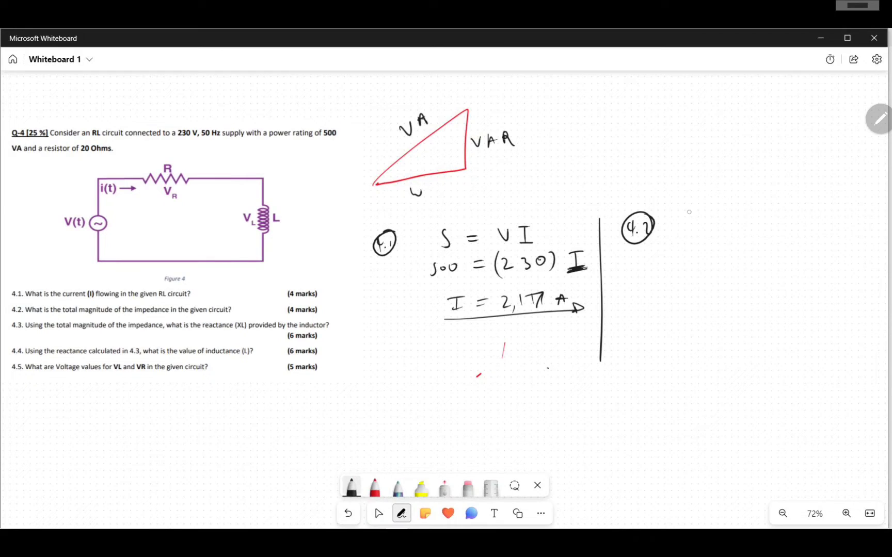
drag(688, 204, 724, 207)
drag(712, 215, 749, 204)
drag(743, 204, 768, 218)
drag(767, 203, 776, 215)
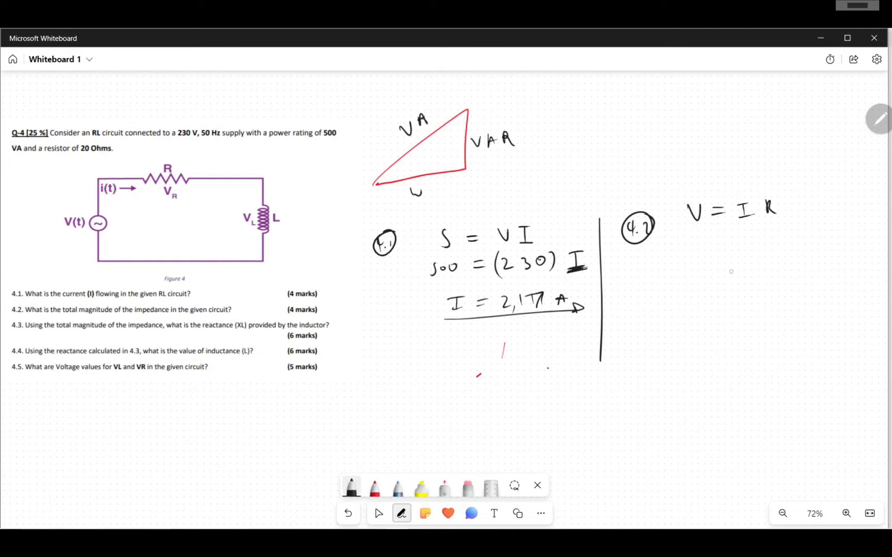
mouse_move(692, 180)
mouse_down()
mouse_move(713, 170)
mouse_move(750, 173)
mouse_move(770, 190)
mouse_up()
click(775, 194)
Remove the stray trial marks written below V = I R.
drag(682, 260, 688, 261)
key(ctrl+z)
mouse_move(686, 257)
mouse_down()
mouse_move(697, 277)
mouse_move(681, 257)
mouse_move(684, 278)
mouse_move(704, 276)
mouse_up()
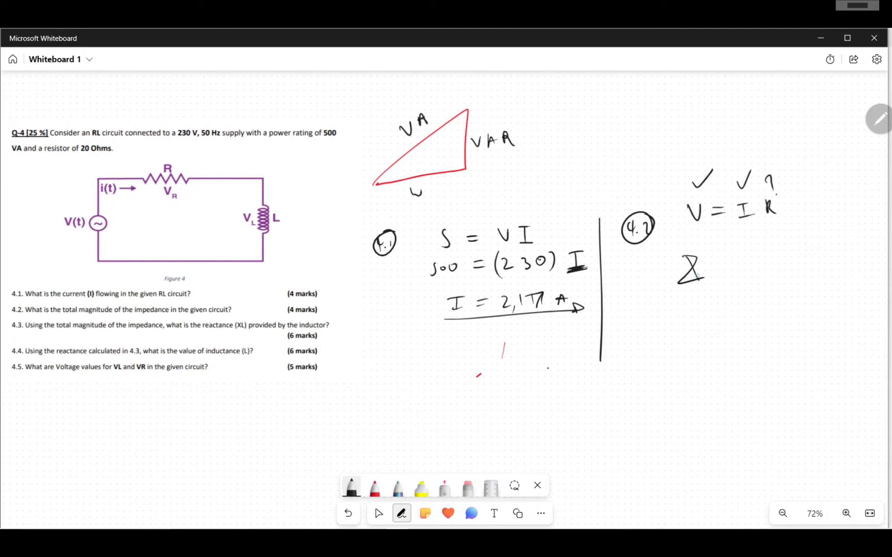
key(super)
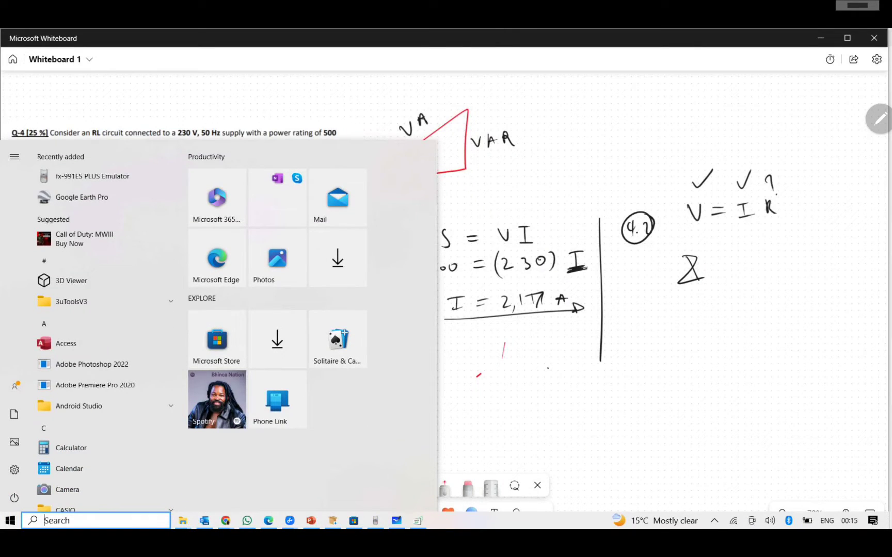
click(703, 319)
drag(708, 308, 711, 342)
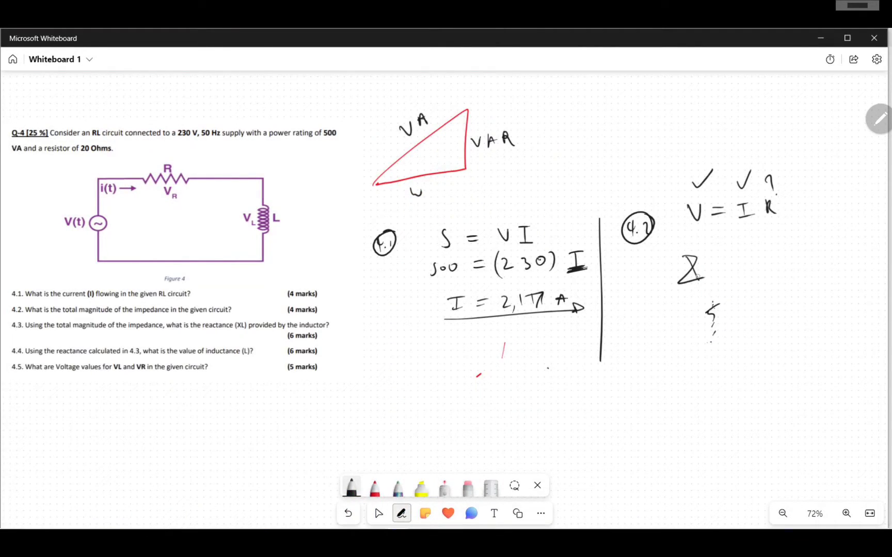
drag(720, 304, 711, 312)
click(467, 488)
mouse_move(715, 335)
mouse_down()
mouse_move(699, 265)
mouse_move(696, 366)
mouse_up()
click(350, 487)
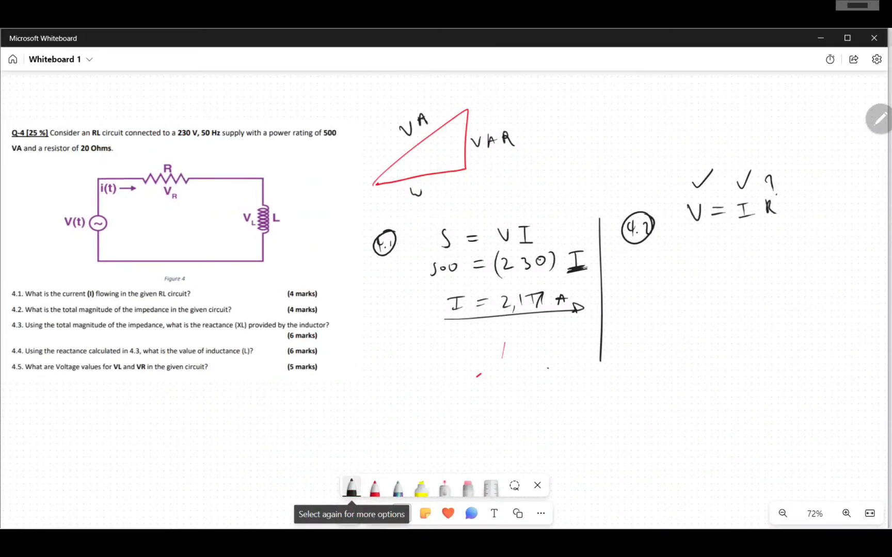
Write the impedance equation Z = V/I = below V = I R.
mouse_move(673, 266)
mouse_down()
mouse_move(706, 273)
mouse_move(728, 248)
mouse_move(736, 250)
mouse_move(730, 285)
mouse_up()
drag(724, 286, 756, 266)
mouse_move(747, 273)
mouse_down()
mouse_move(789, 248)
mouse_move(786, 261)
mouse_move(807, 254)
mouse_up()
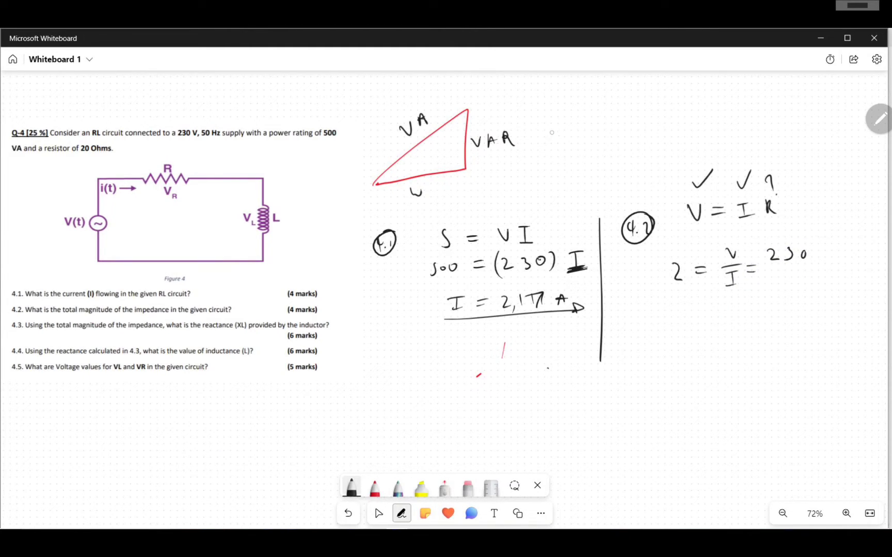
Write a boxed 'Note → Vrms' reminder beside the VAR label.
drag(552, 133, 567, 120)
mouse_move(574, 125)
mouse_down()
mouse_move(582, 132)
mouse_move(588, 122)
mouse_up()
drag(585, 127, 705, 125)
drag(712, 116, 713, 130)
mouse_move(545, 136)
mouse_down()
mouse_move(644, 138)
mouse_move(732, 117)
mouse_move(673, 105)
mouse_move(528, 121)
mouse_up()
Circle 230 in the question and complete Z = V/I = 230/2,17 with an equals sign and arrow.
mouse_move(183, 123)
mouse_down()
mouse_move(173, 135)
mouse_move(195, 121)
mouse_move(192, 138)
mouse_up()
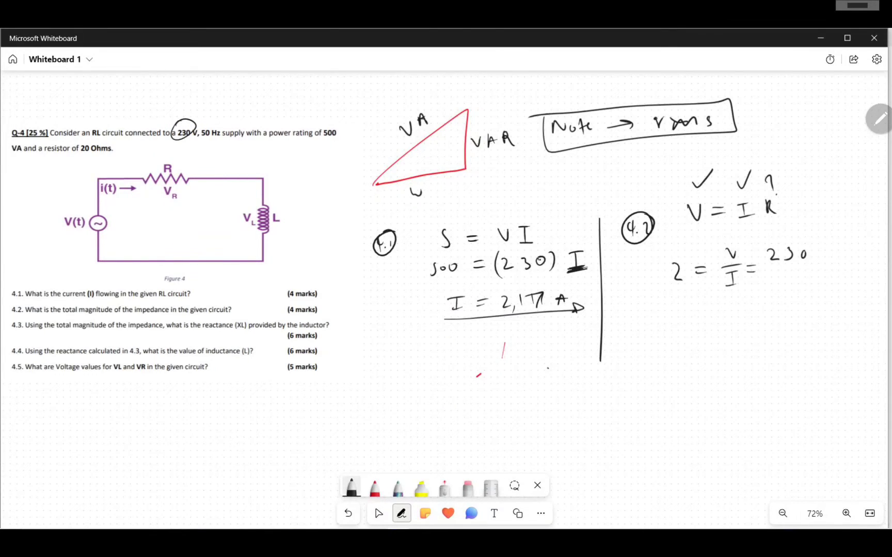
drag(764, 267, 823, 264)
drag(763, 283, 778, 302)
drag(789, 282, 801, 292)
drag(751, 321, 761, 321)
drag(751, 327, 761, 326)
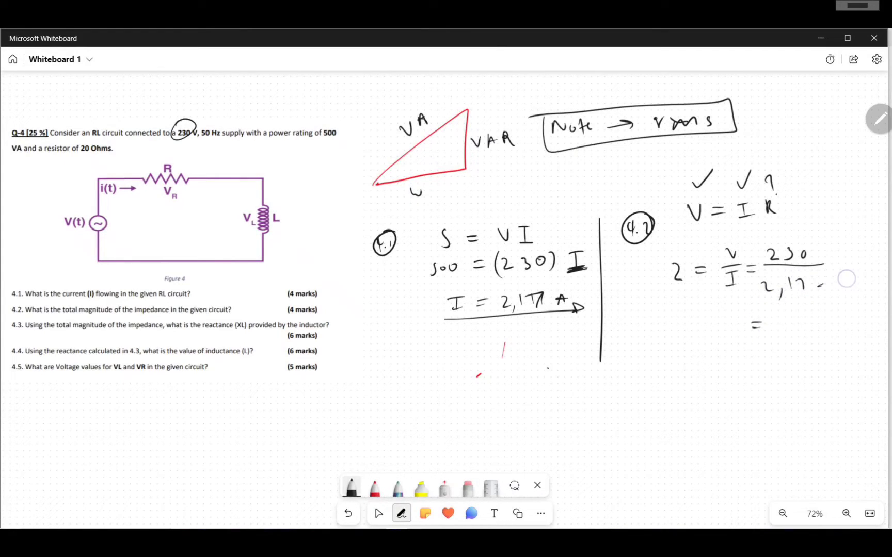
drag(817, 296, 850, 276)
mouse_move(840, 274)
mouse_down()
mouse_move(851, 281)
mouse_move(859, 272)
mouse_up()
click(379, 513)
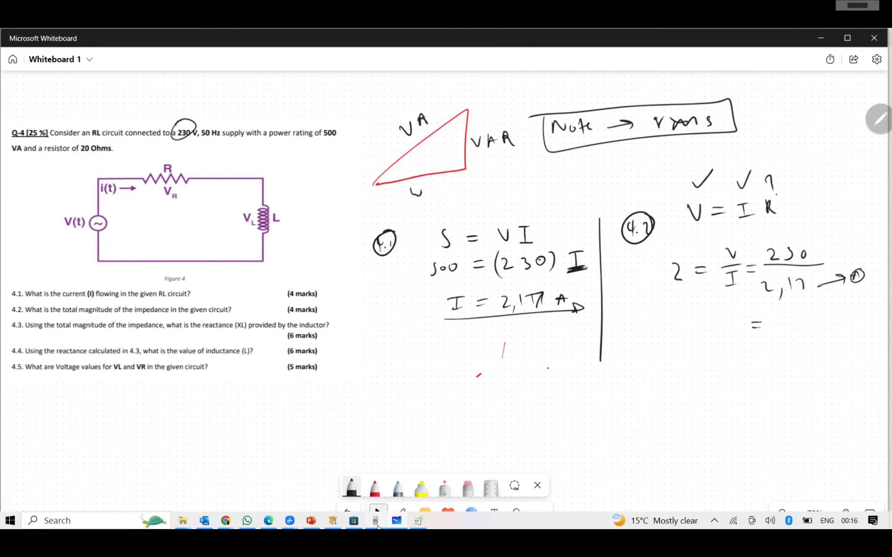
Place the calculator emulator over the question area and clear the previous 500/230 result.
mouse_move(376, 522)
click(378, 457)
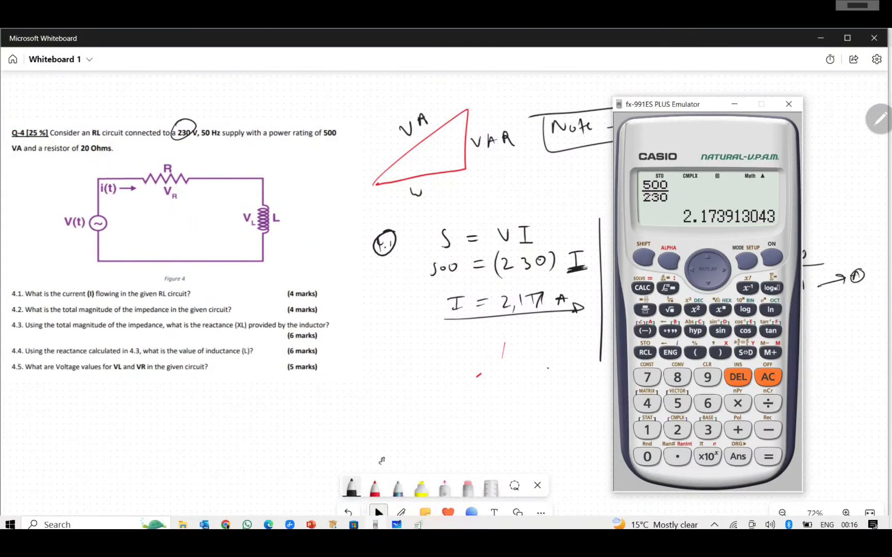
drag(670, 104, 410, 106)
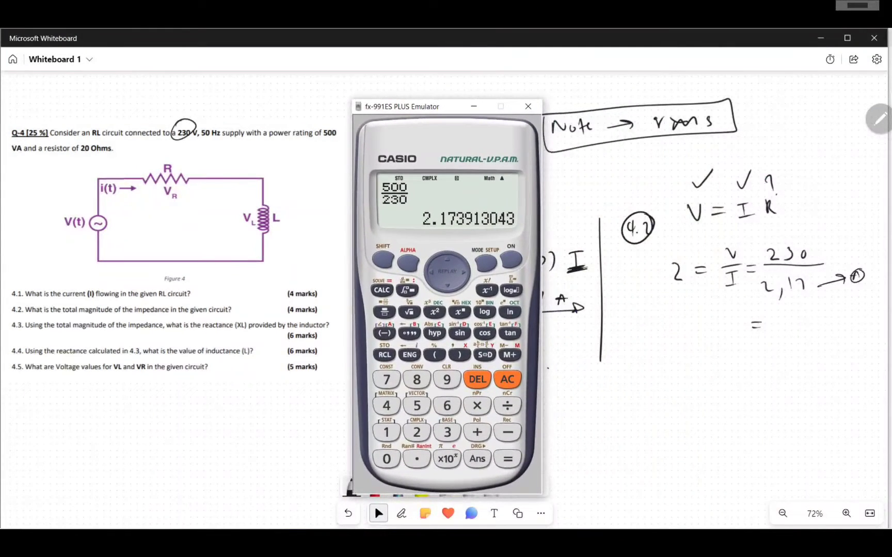
click(506, 379)
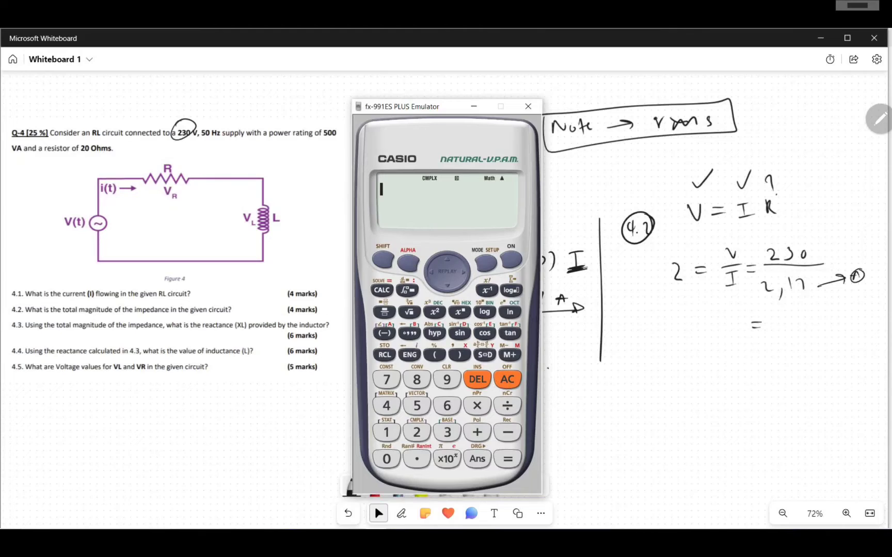
Enter the fraction 230 over the stored variable A.
click(386, 314)
click(411, 436)
click(438, 430)
key(0)
click(408, 261)
click(384, 332)
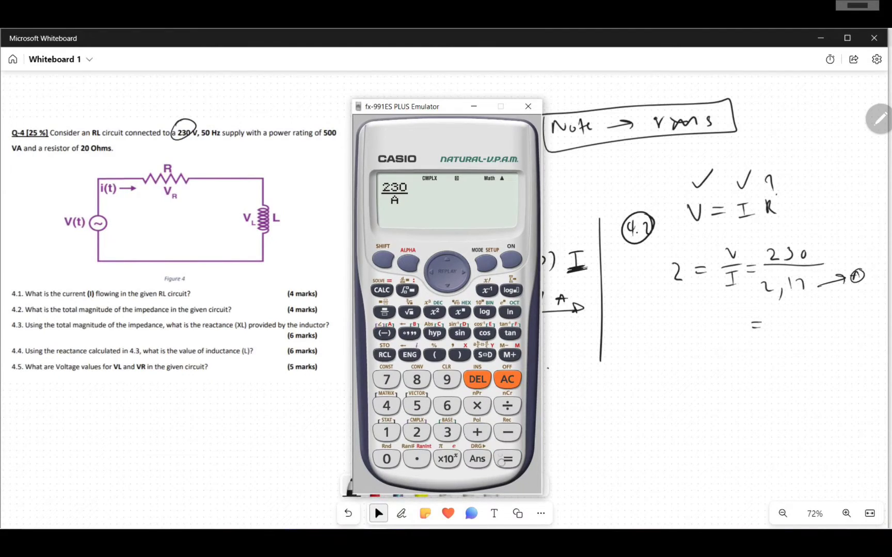